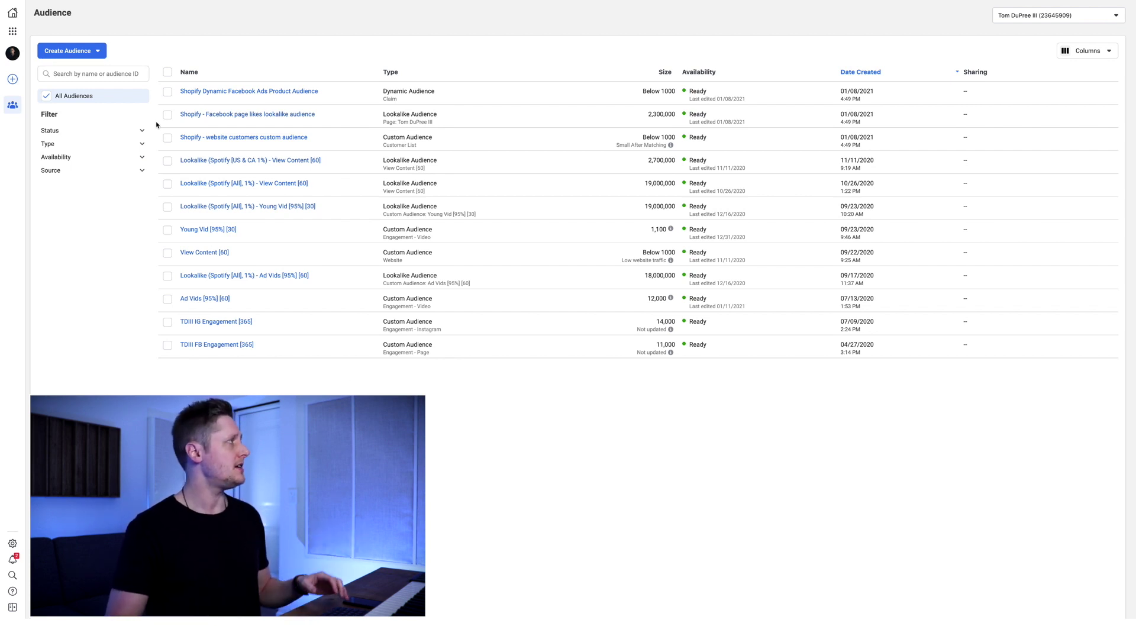
Open Audiences and start a new custom audience with the website as its source
click(16, 34)
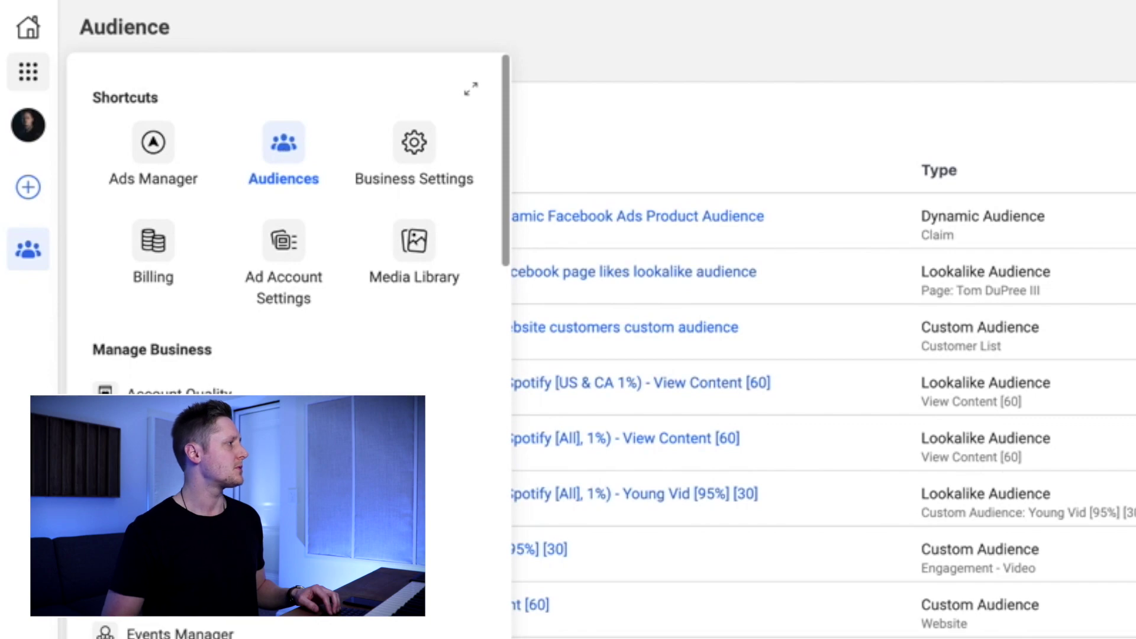
click(286, 152)
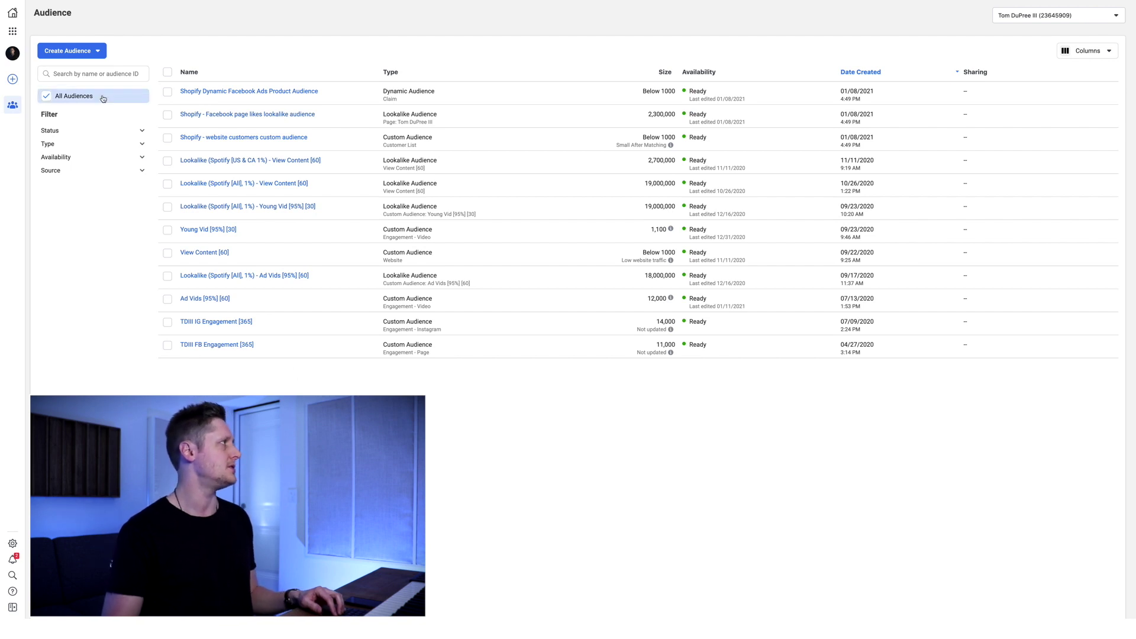
click(97, 50)
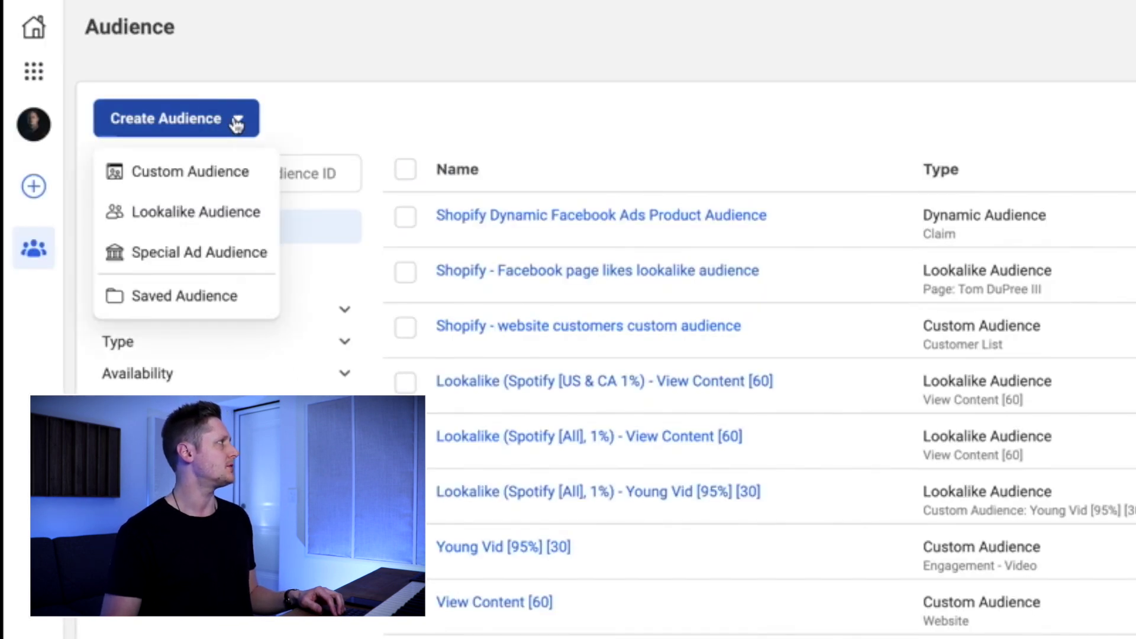
mouse_move(218, 173)
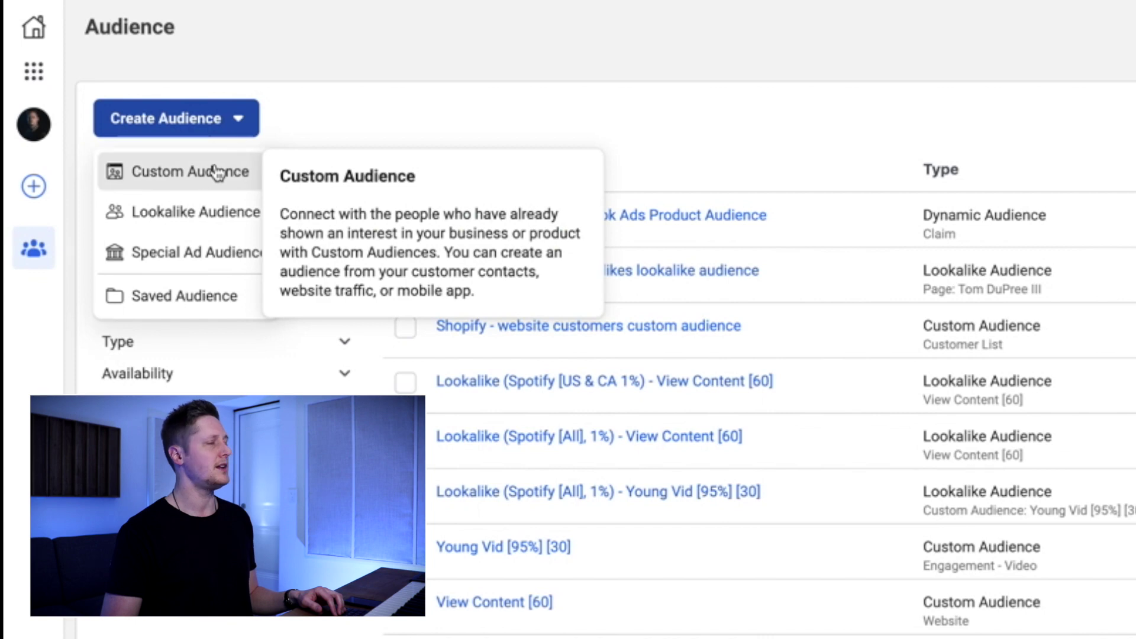
click(218, 173)
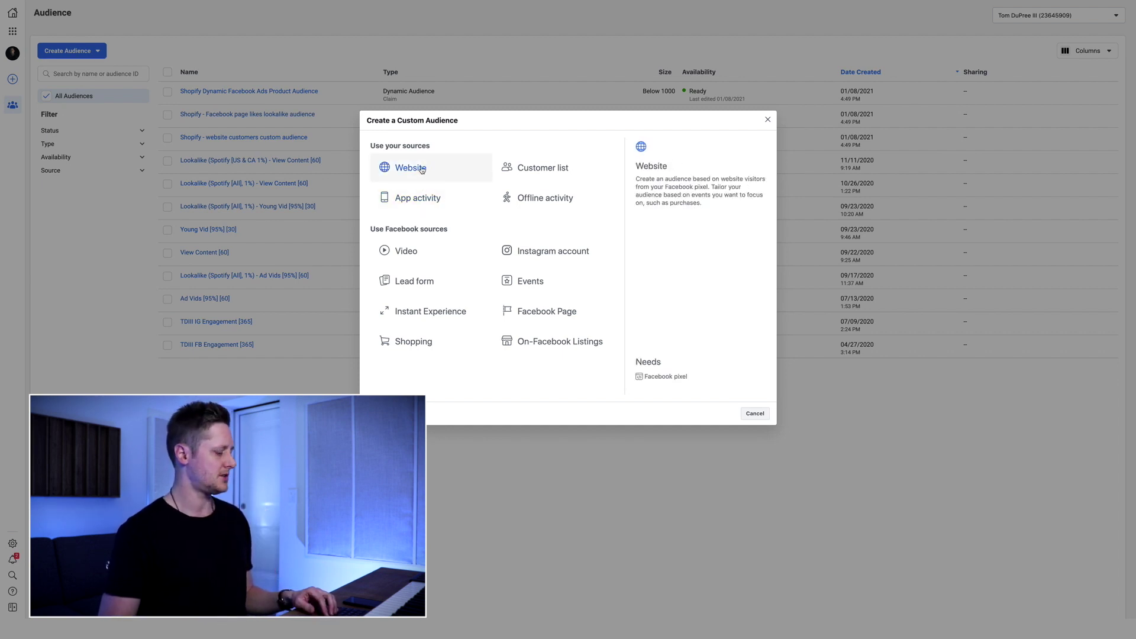
click(422, 169)
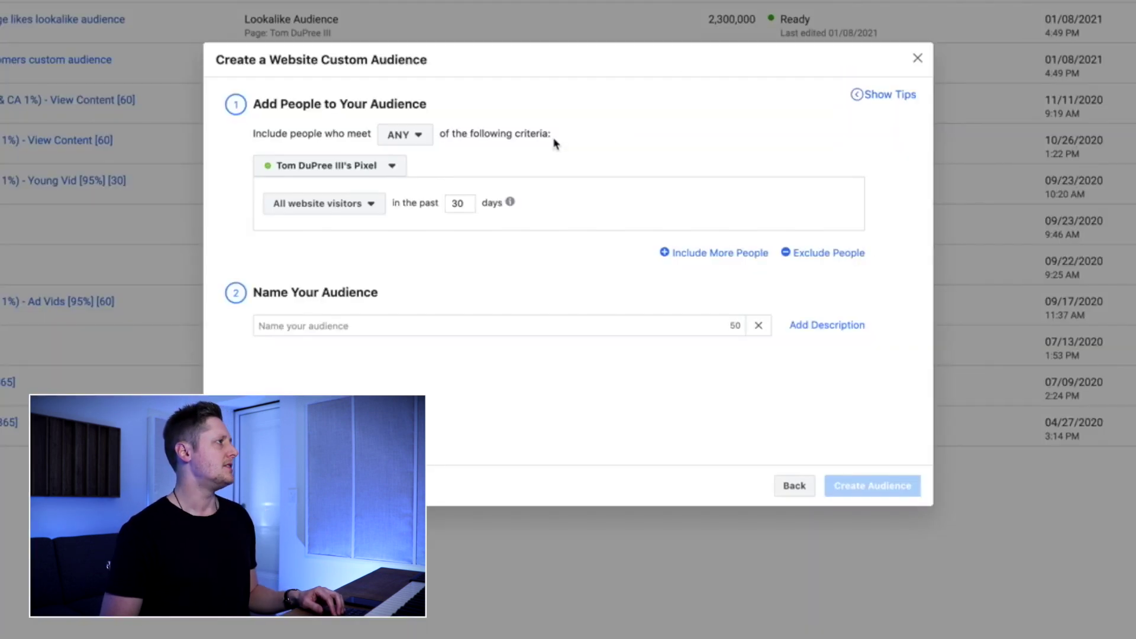
Set the custom audience's criteria to the ViewContent pixel event in the past 90 days
click(392, 168)
click(393, 168)
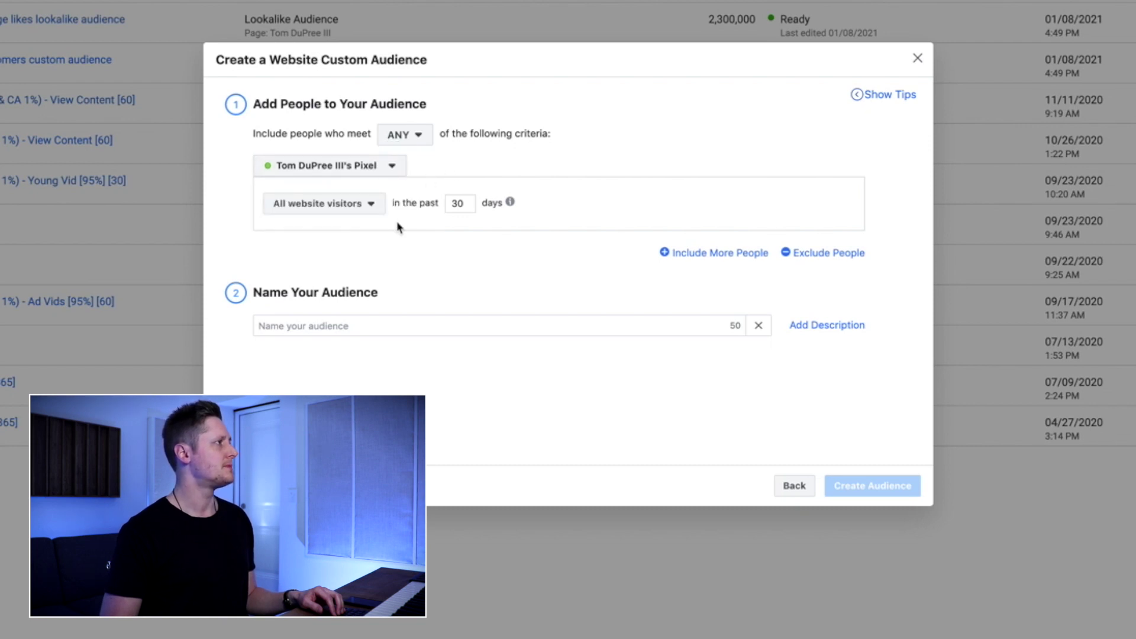
click(367, 207)
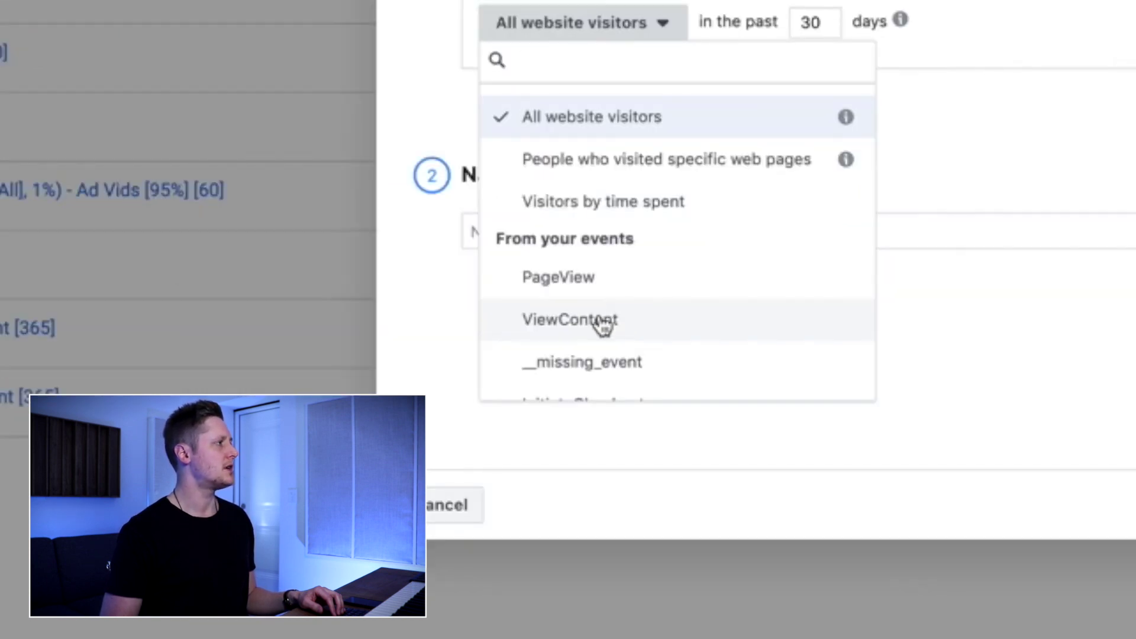
click(600, 320)
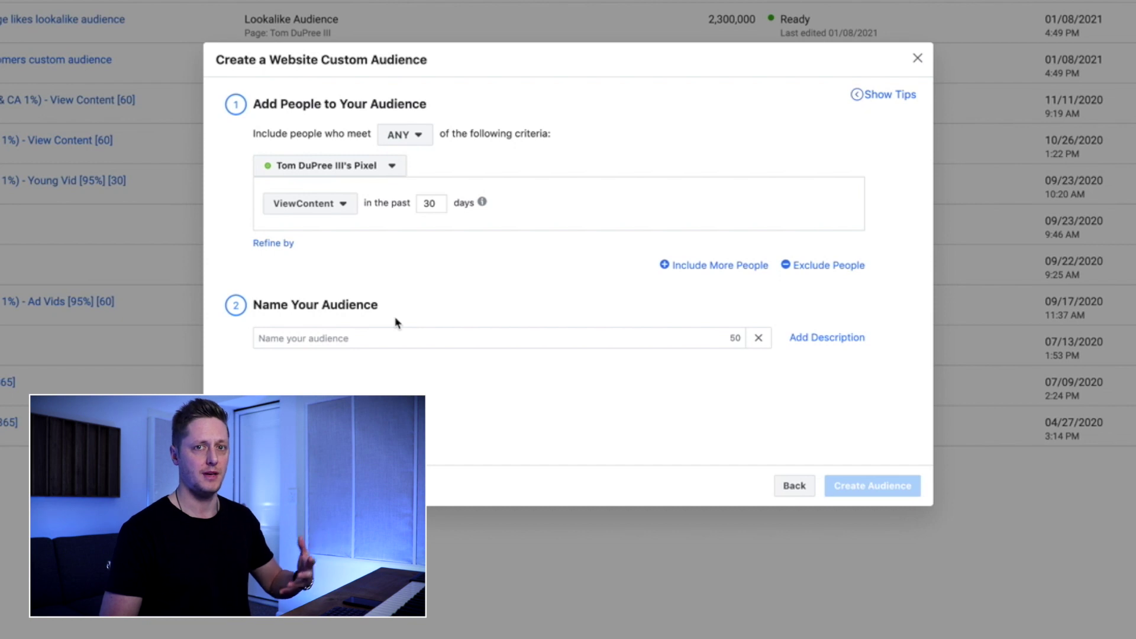
double_click(430, 203)
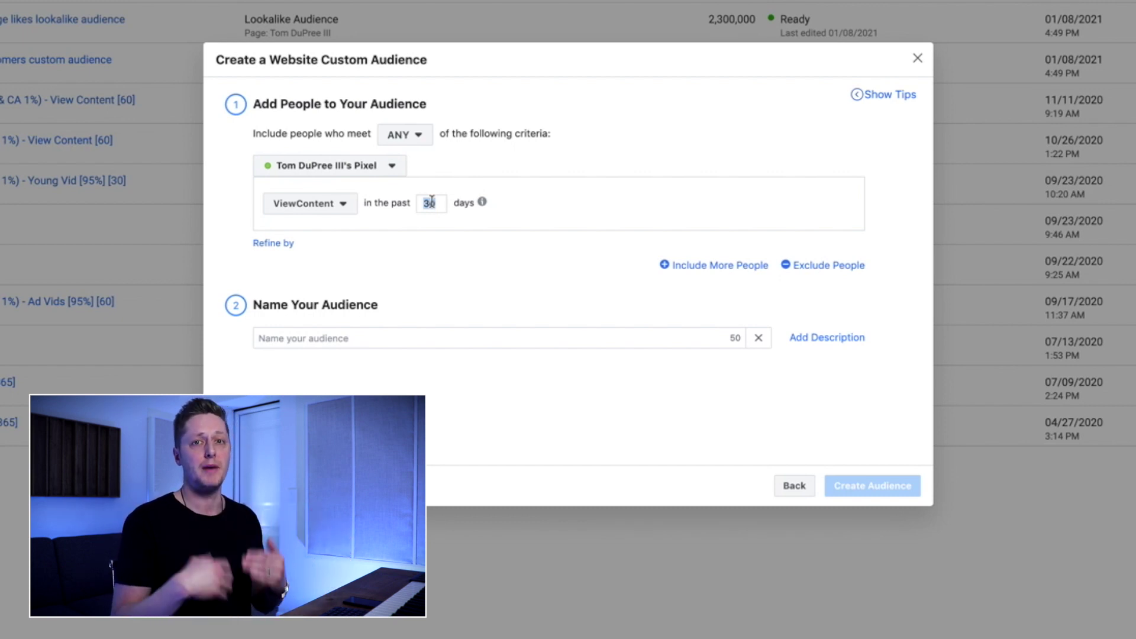
text(90)
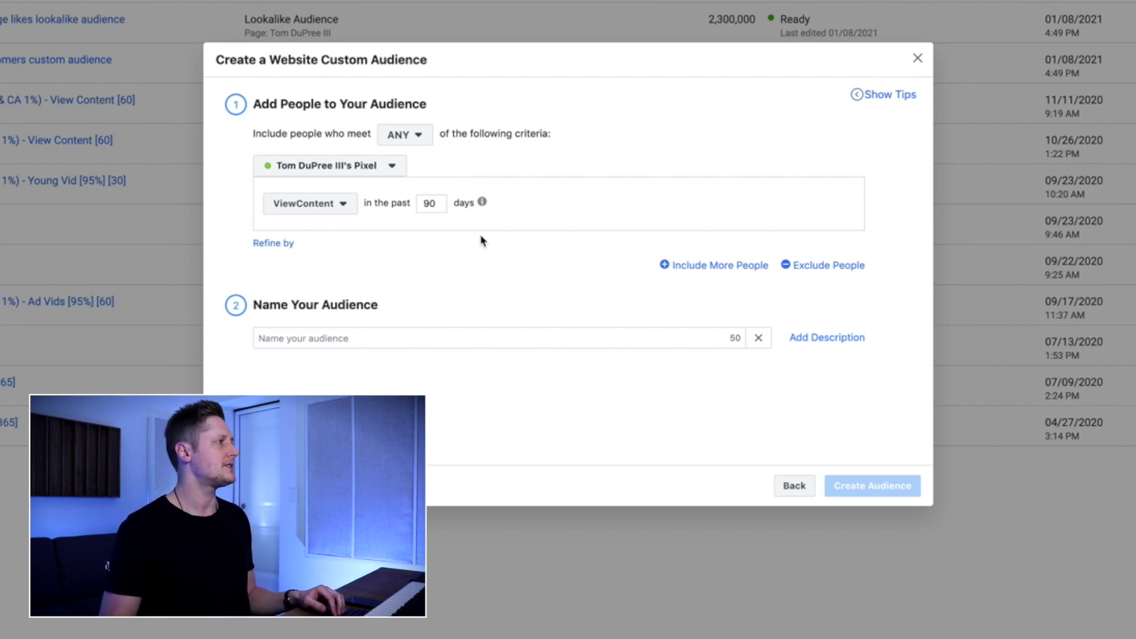
Name the website custom audience "View Content [90]" and create it
click(340, 338)
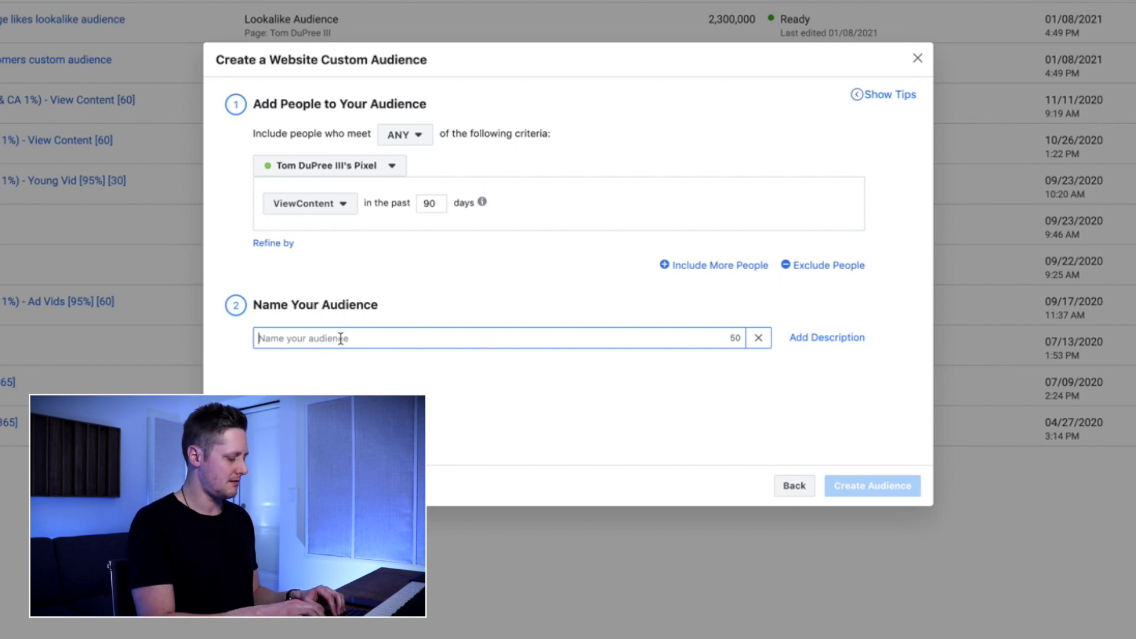
text(View Content)
text( [90)
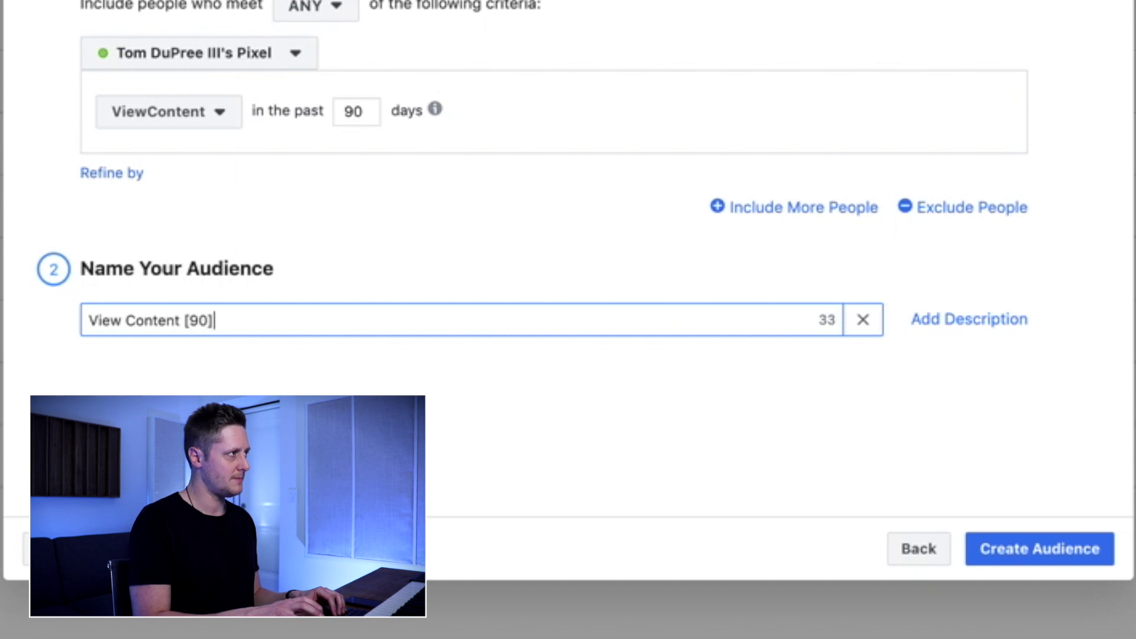
text(])
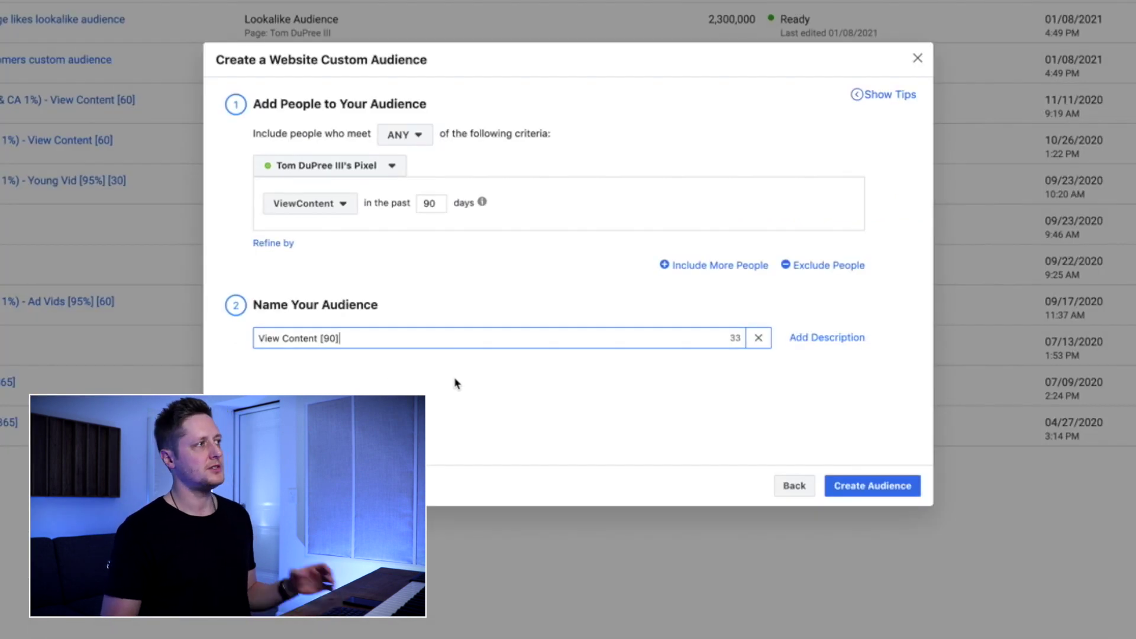
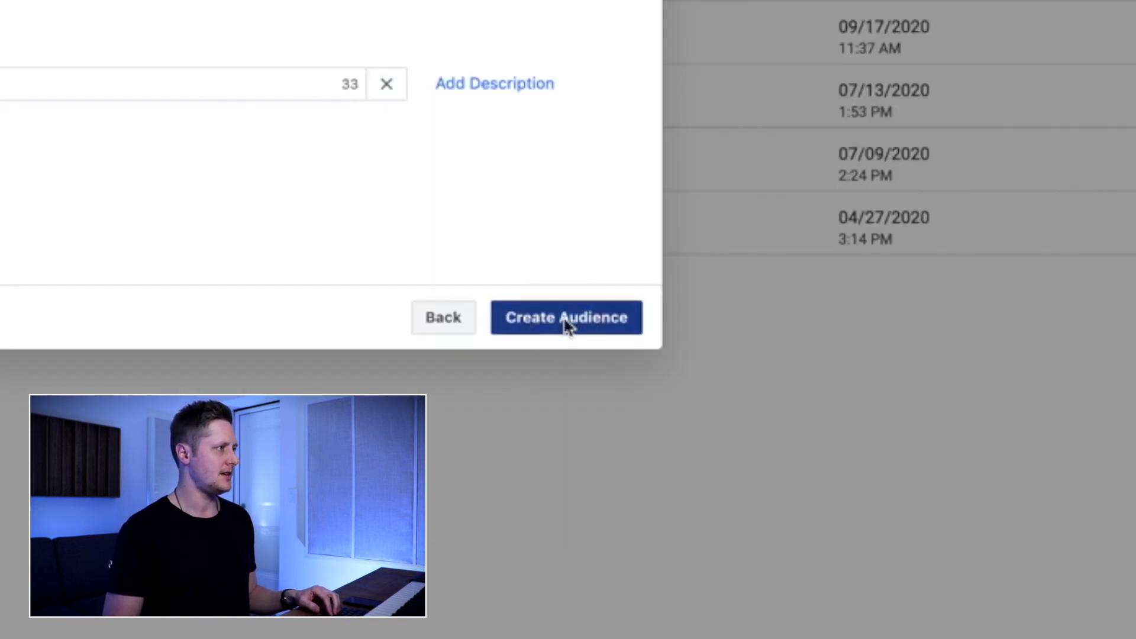
click(565, 319)
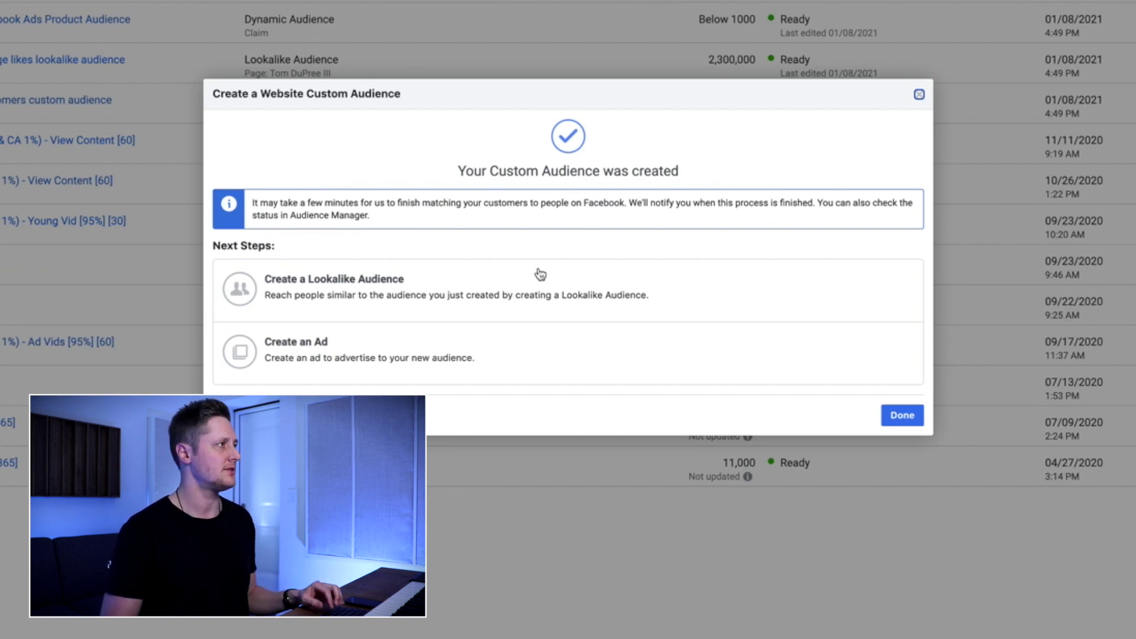
Start a lookalike audience from the new custom audience and select View Content [90] as its source
click(364, 287)
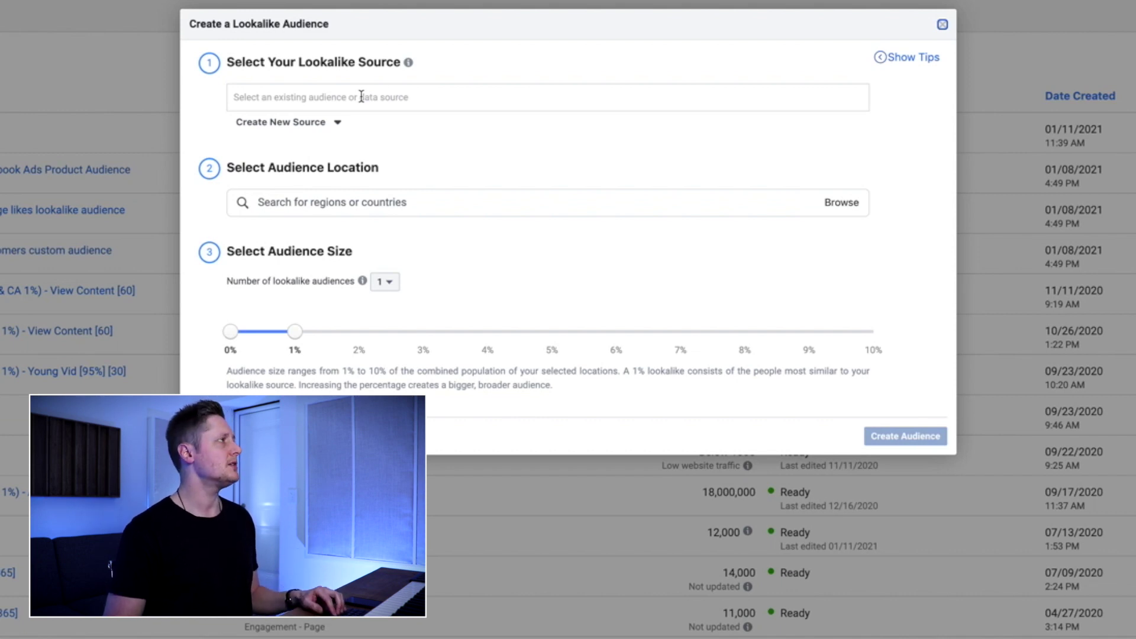
click(361, 96)
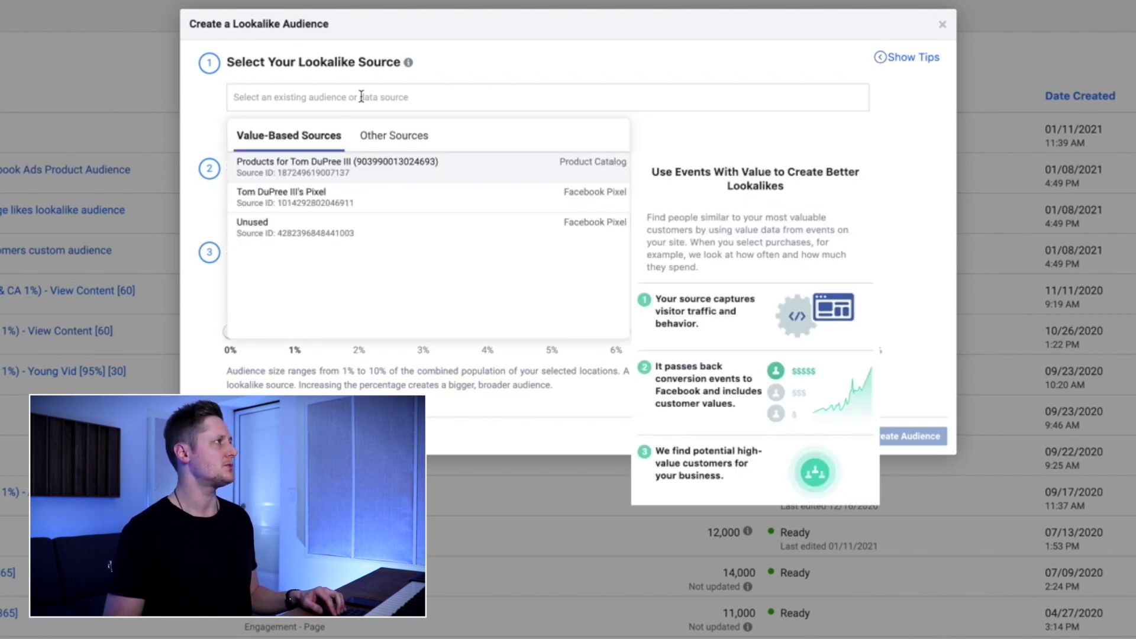
click(387, 137)
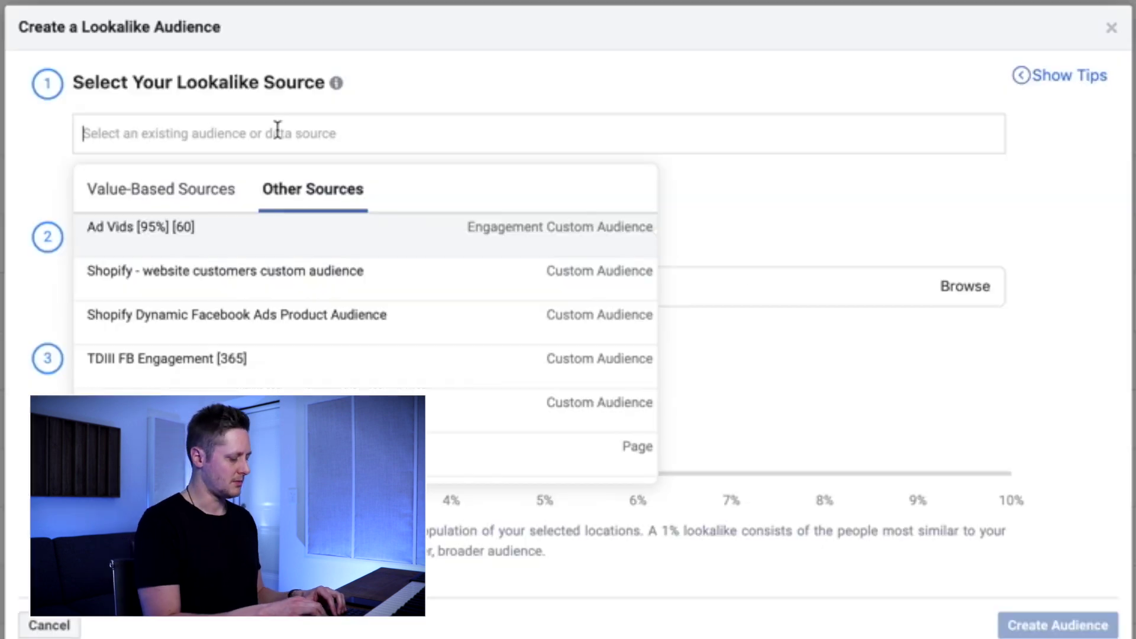
text(view conte)
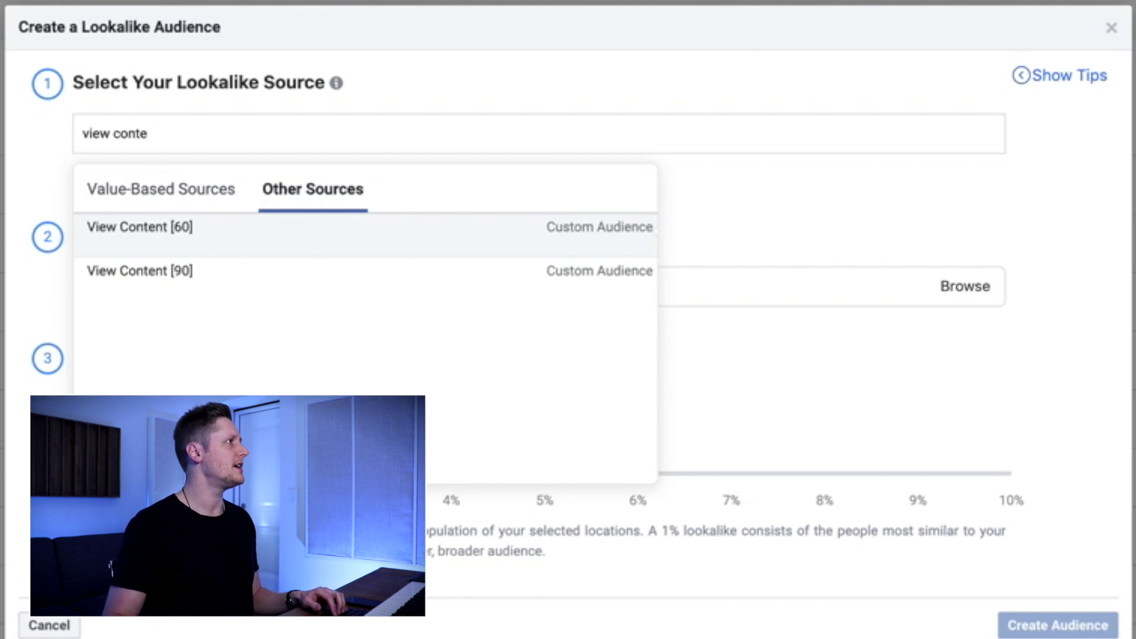
click(218, 277)
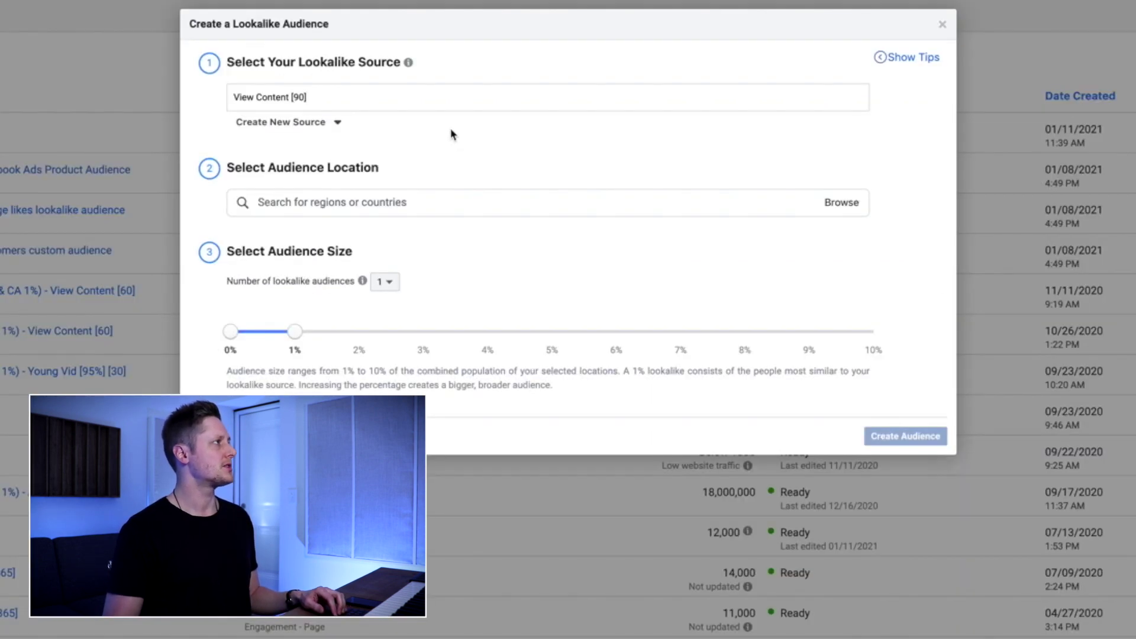
Add Algeria, Egypt and Morocco to the lookalike audience's locations
click(387, 204)
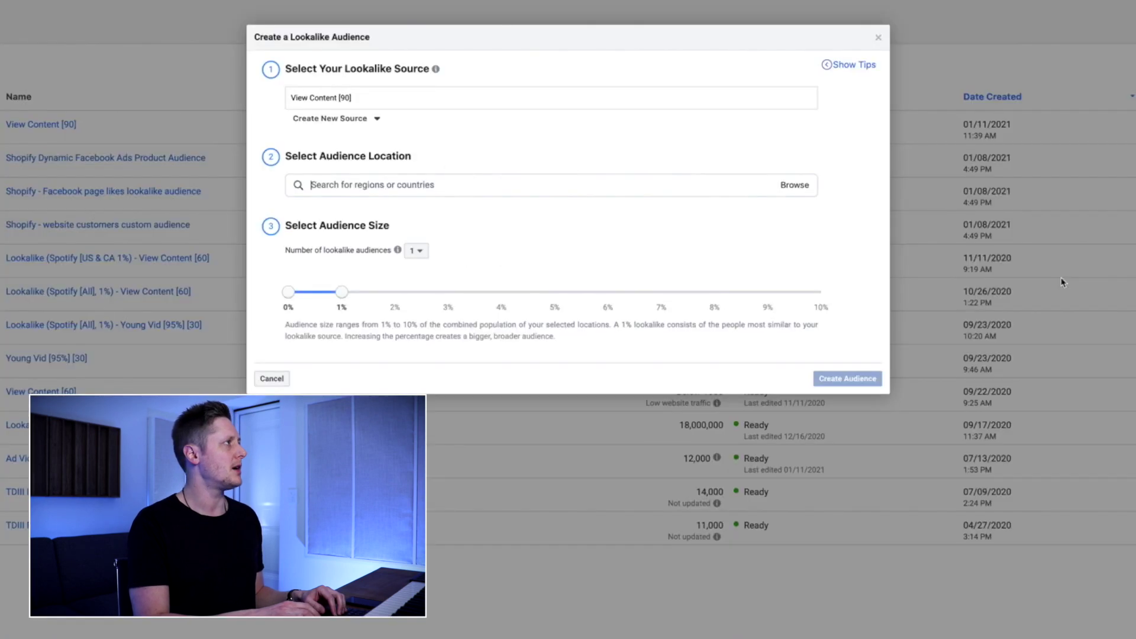
text(alger)
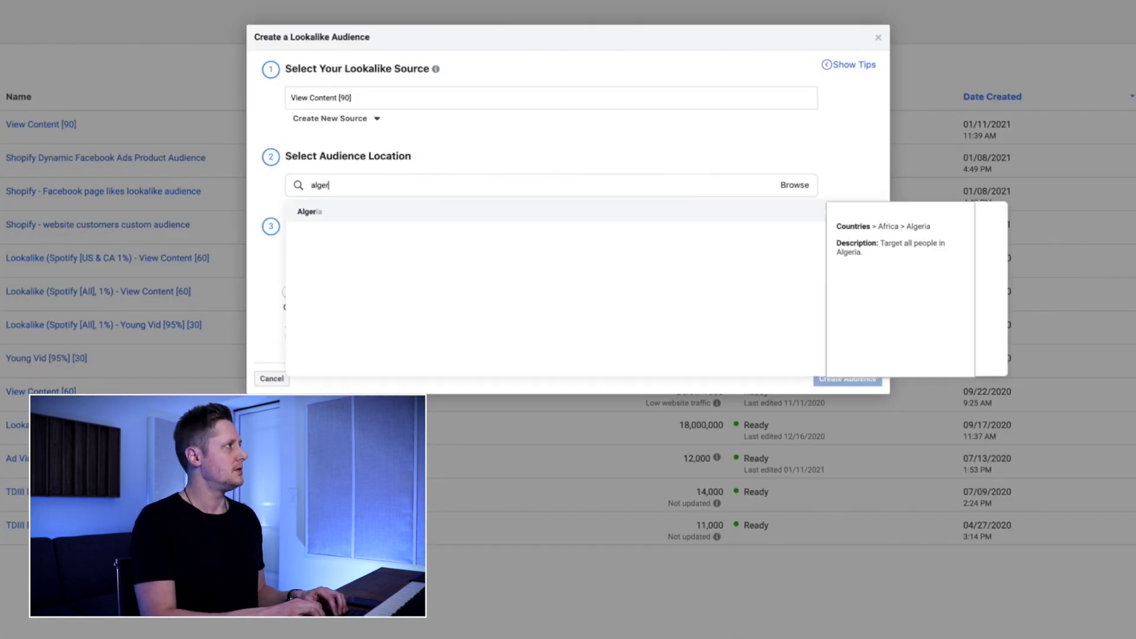
click(576, 217)
text(egy)
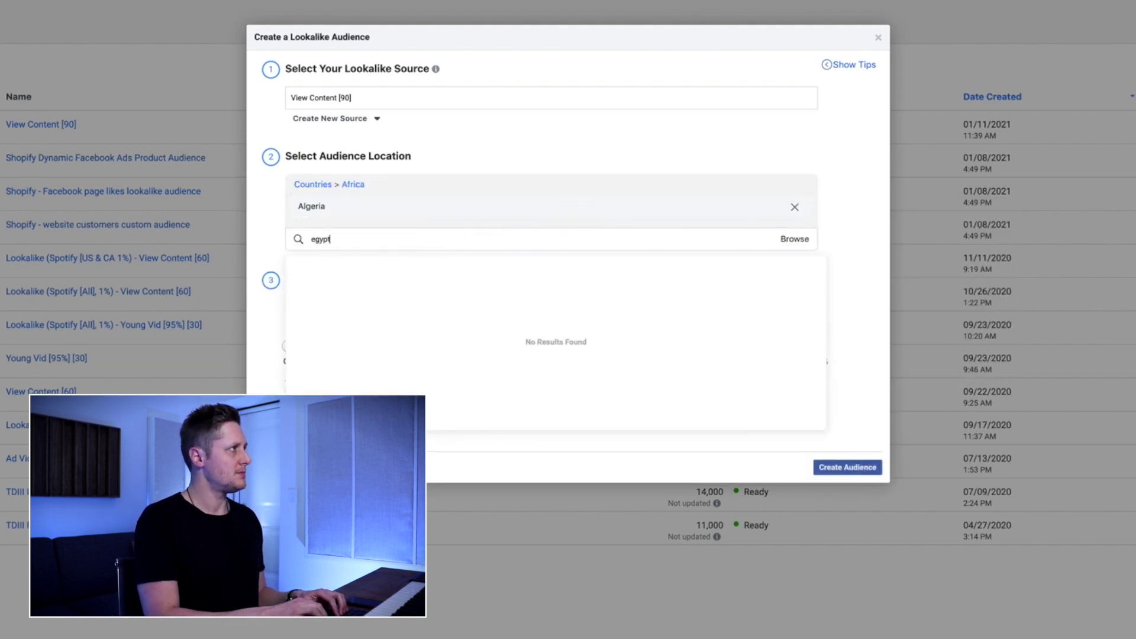
text(pt)
click(527, 263)
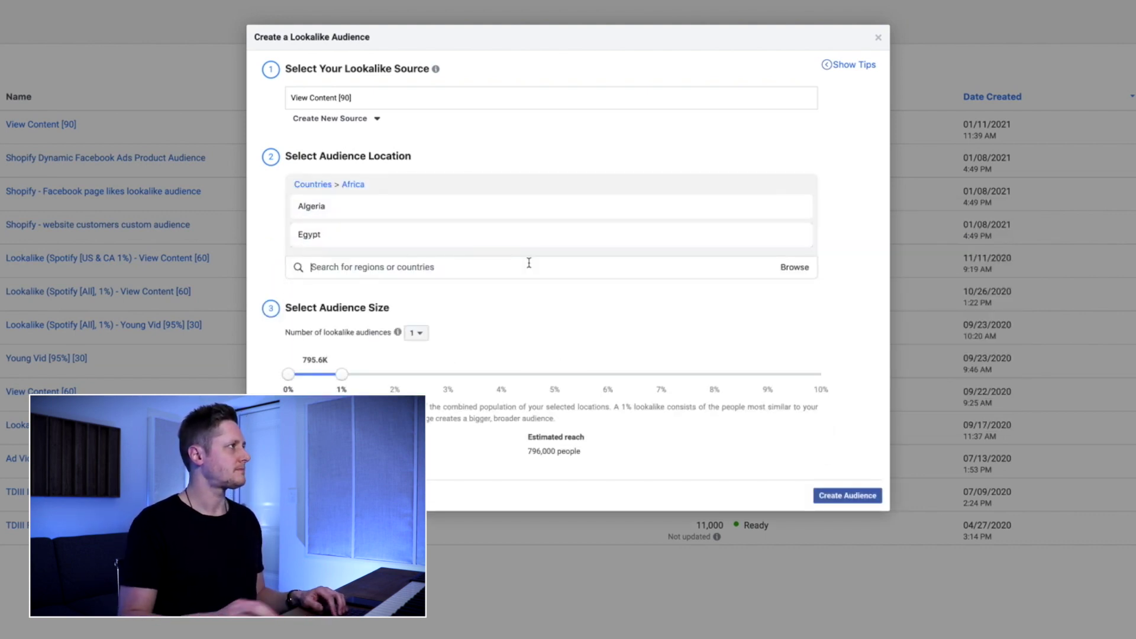
text(morocco)
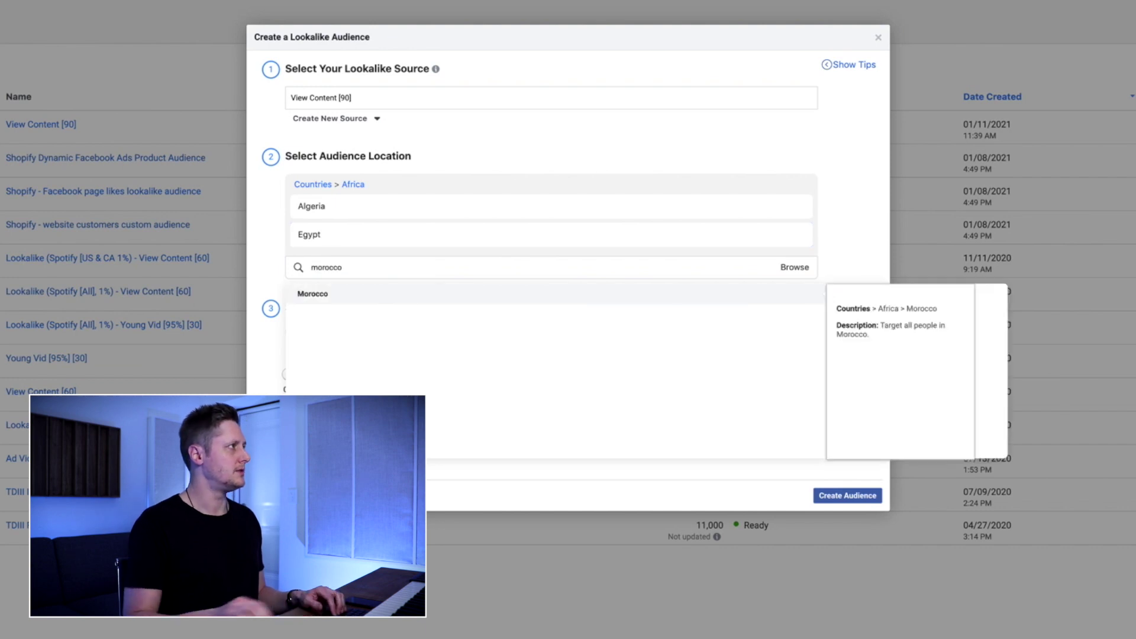
click(560, 292)
Consult Spotify's list of available countries and add South Africa and Tunisia to the lookalike audience's locations
key(ctrl+Tab)
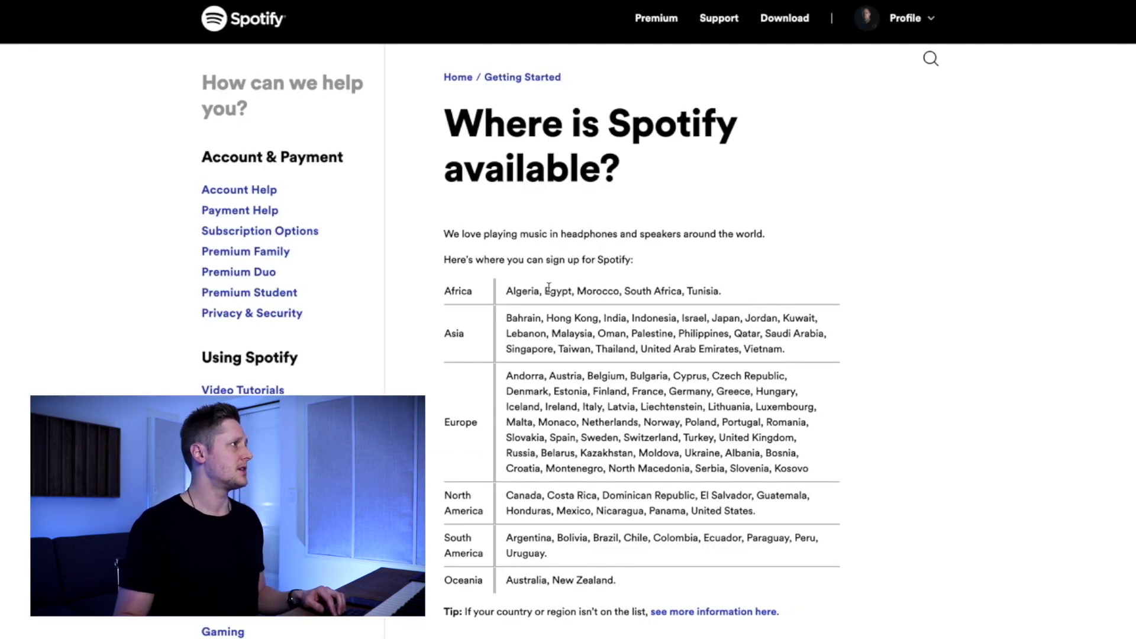
key(ctrl+shift+Tab)
text(south afr)
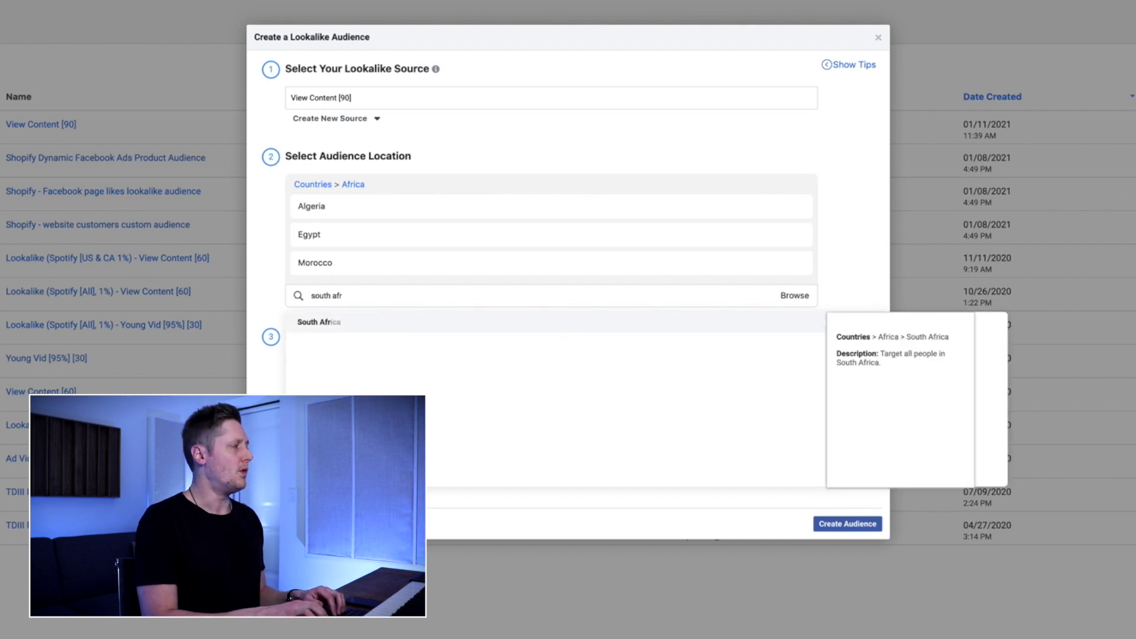
key(Return)
text(tun)
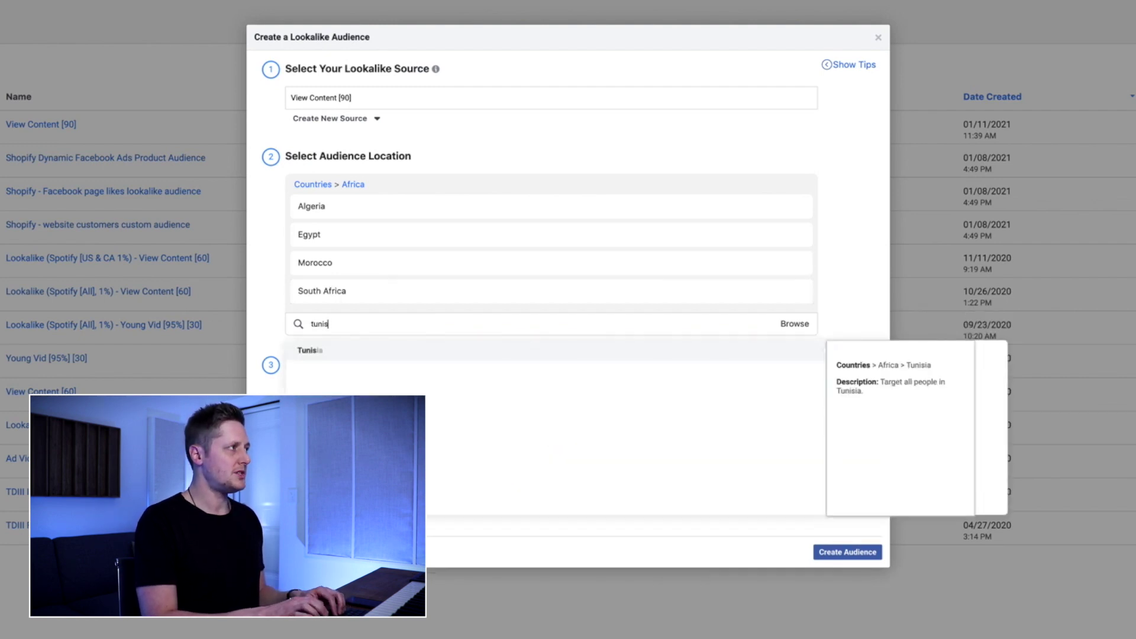
text(is)
key(Return)
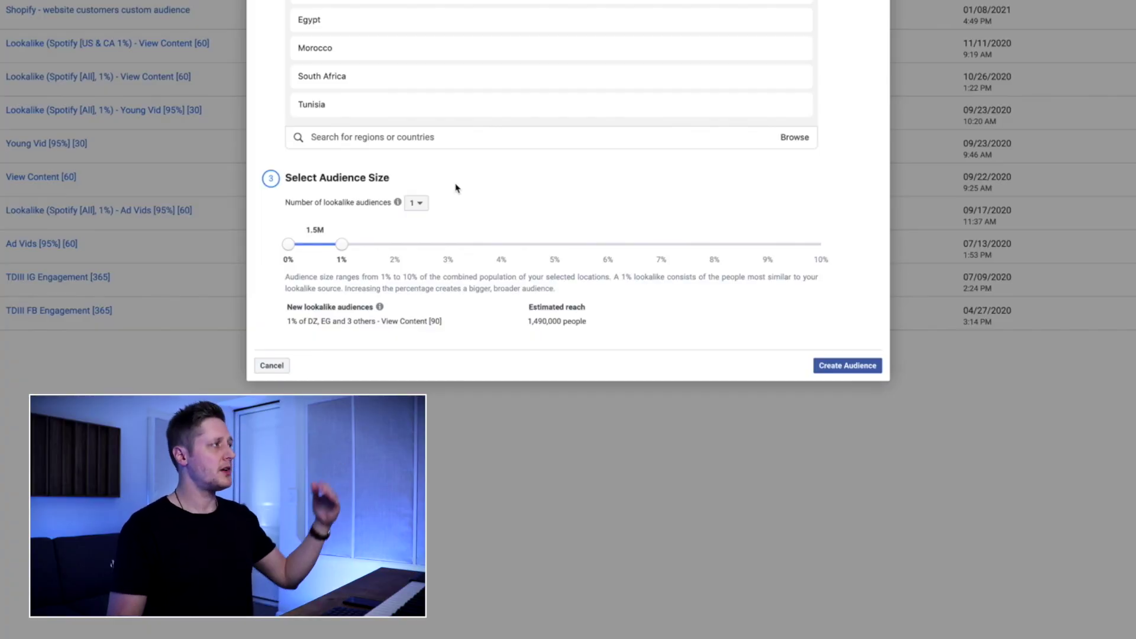
Try splitting the selection into 6 lookalike audiences and set the number back to 1
click(422, 207)
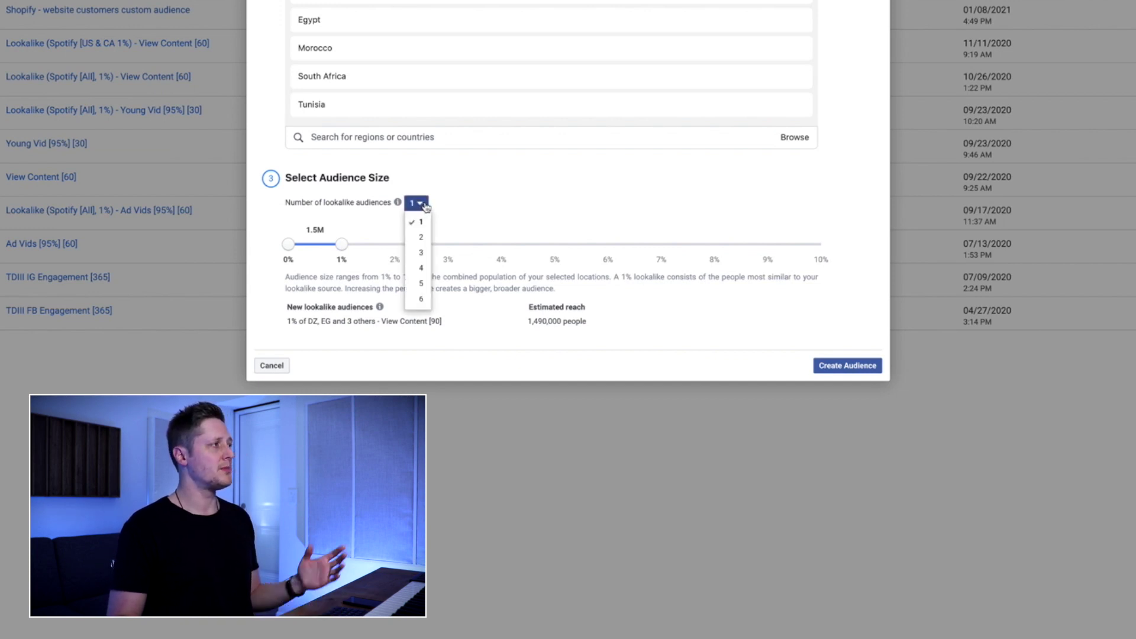
click(420, 299)
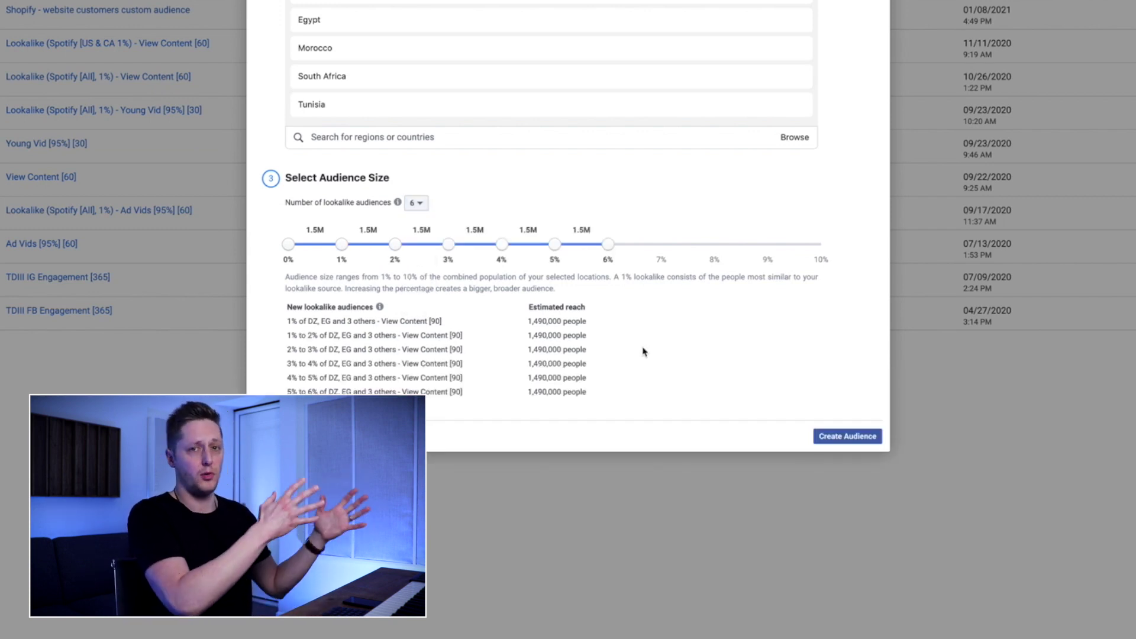
click(417, 205)
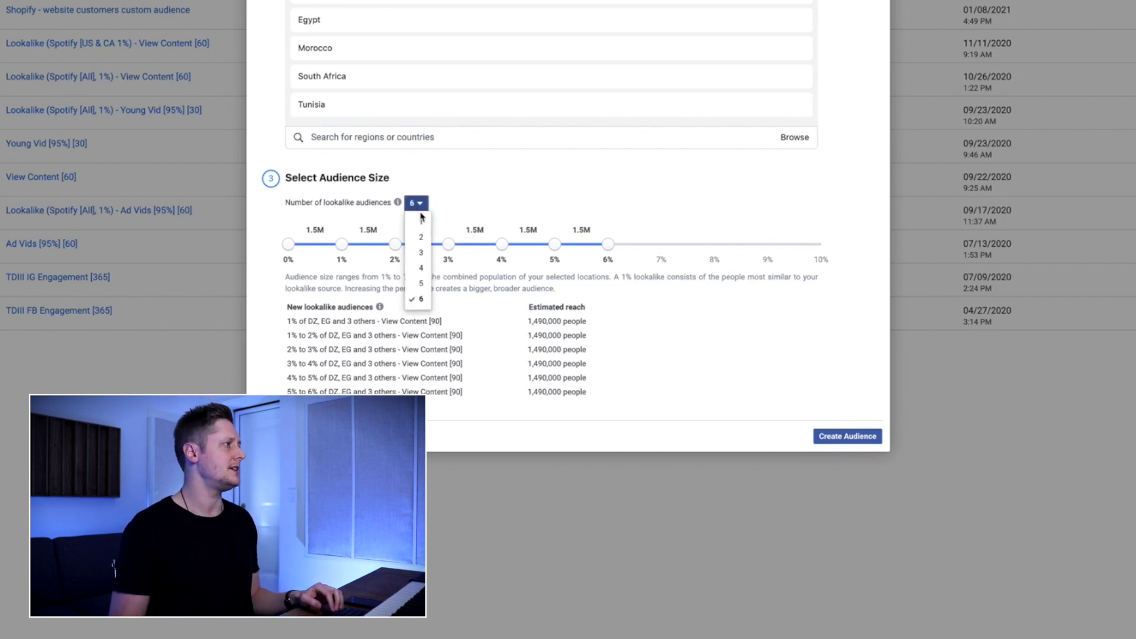
click(415, 217)
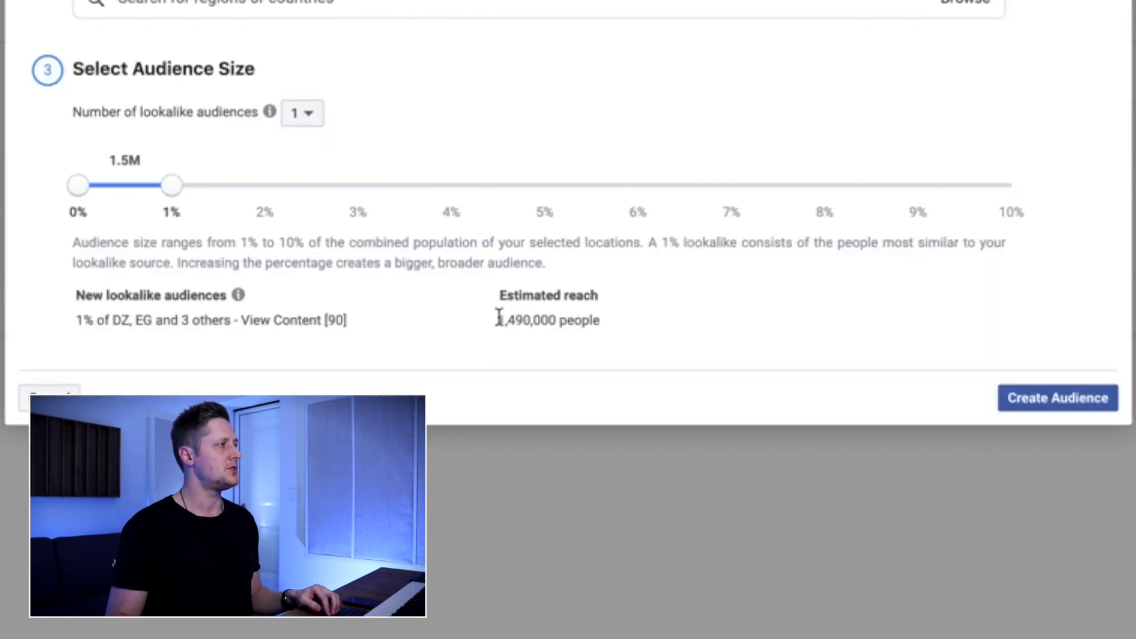
Check the estimated reach of the 1% lookalike audience and create it
drag(528, 320, 610, 323)
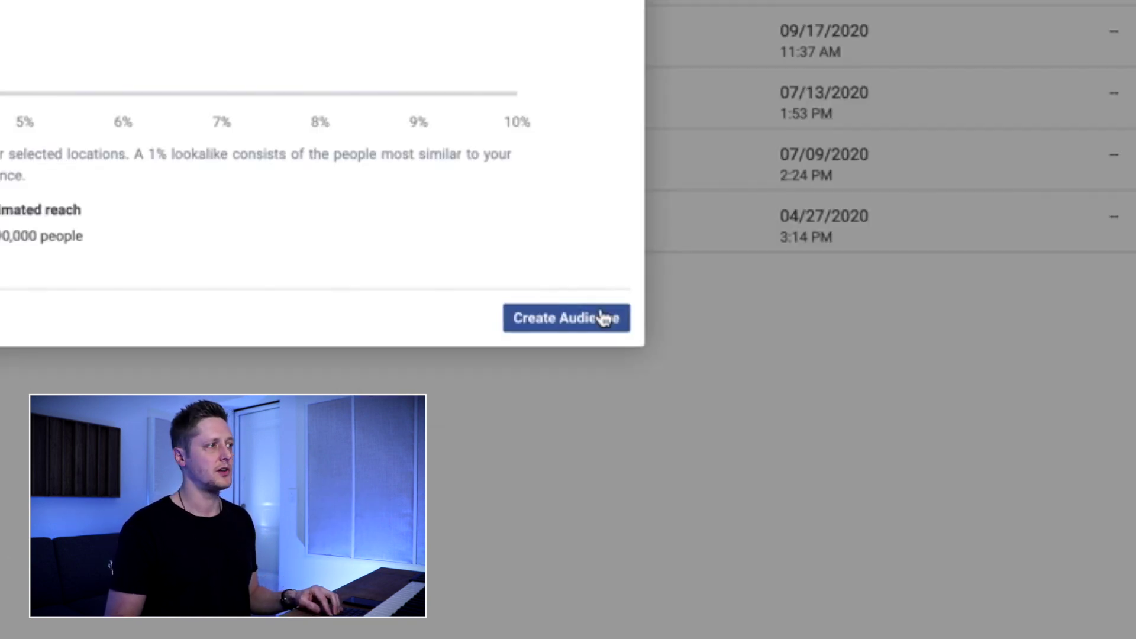
click(594, 324)
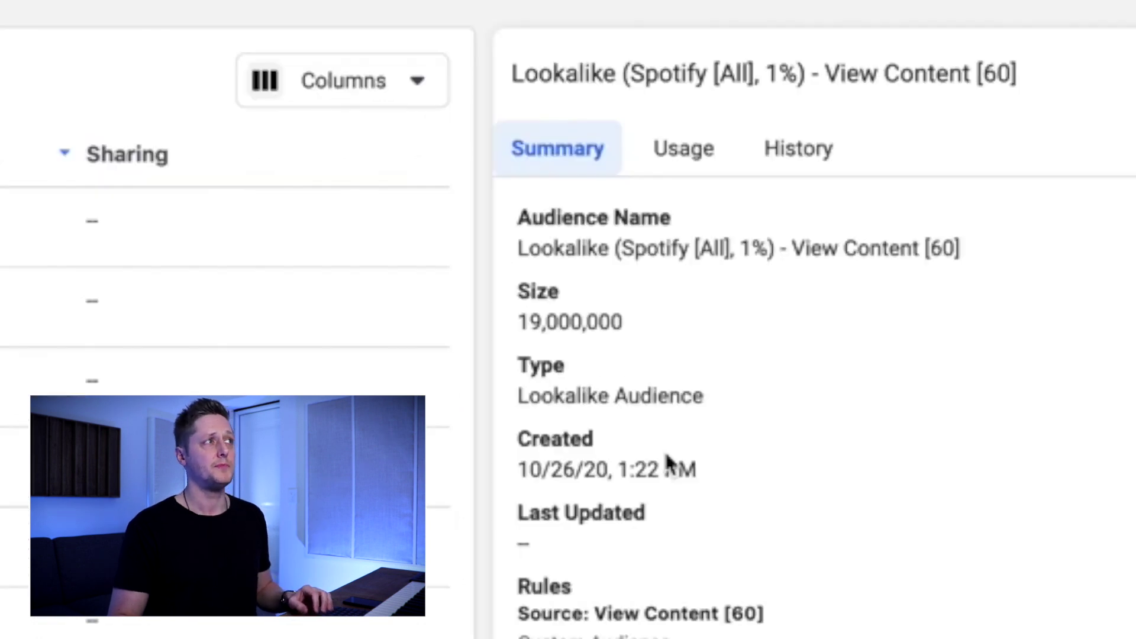
Examine the size and the country rule in the summary of the "Lookalike (Spotify [All], 1%) - View Content [60]" audience
drag(521, 317, 657, 334)
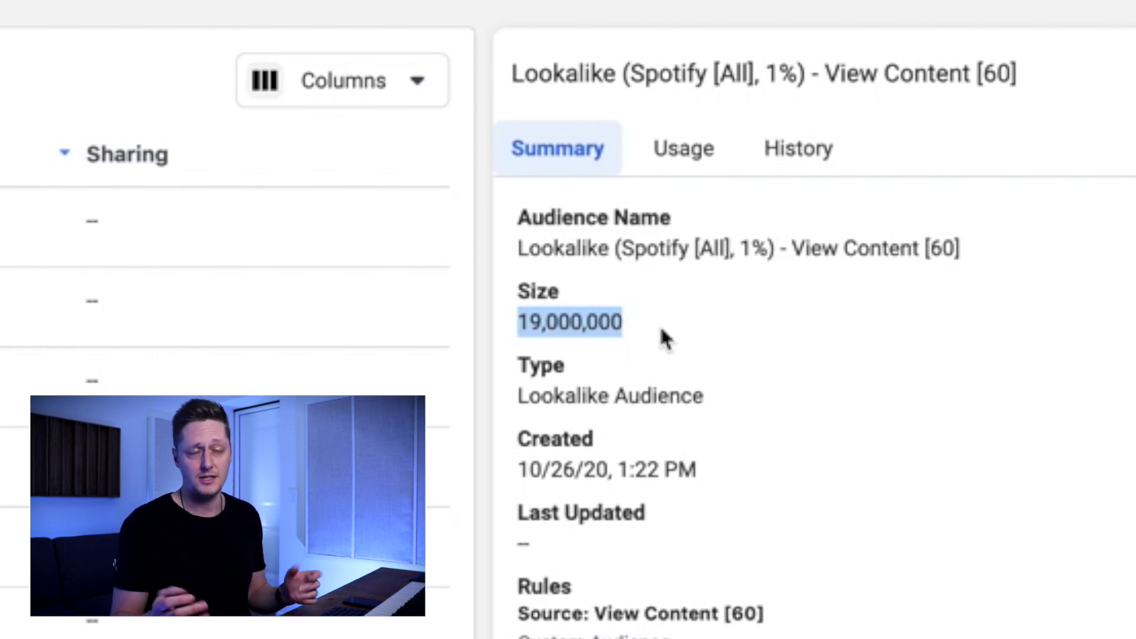
click(880, 618)
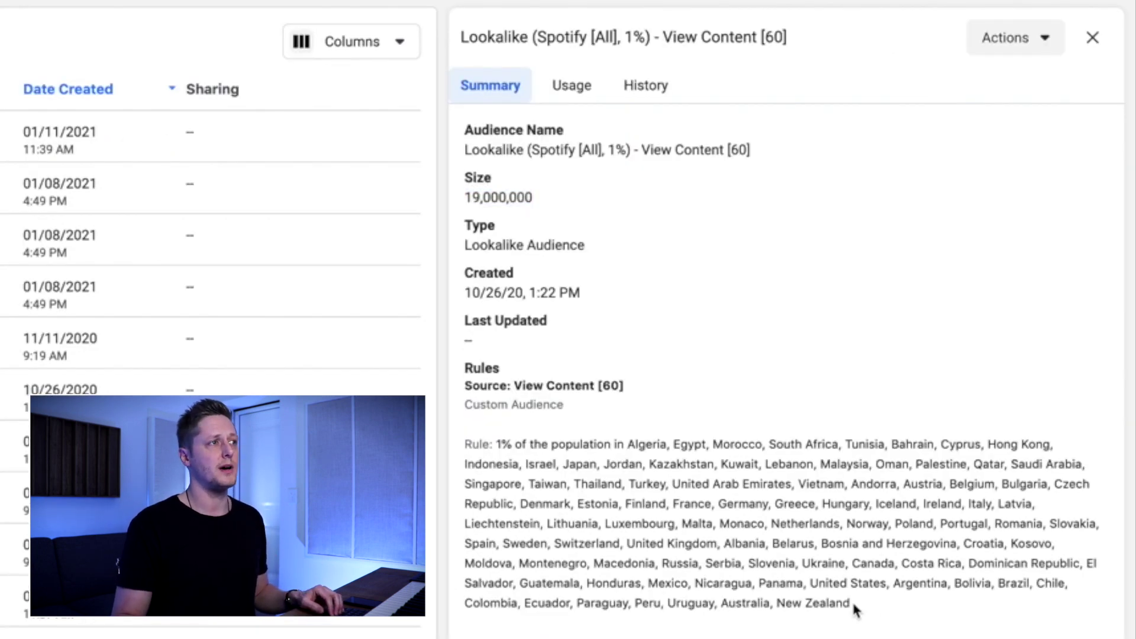
drag(850, 600, 455, 440)
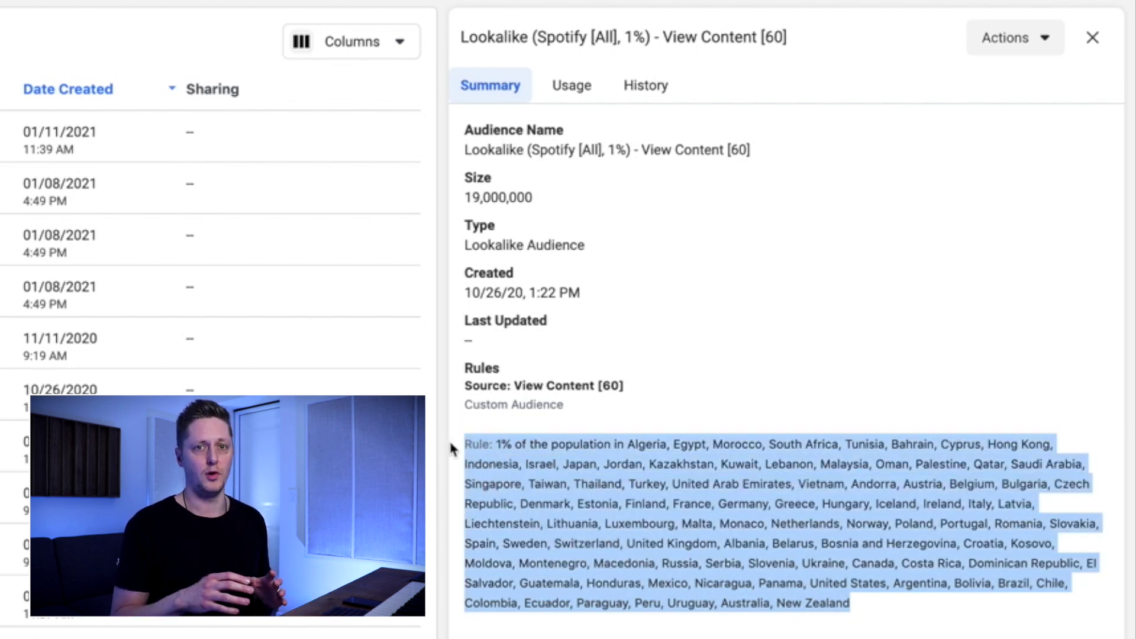